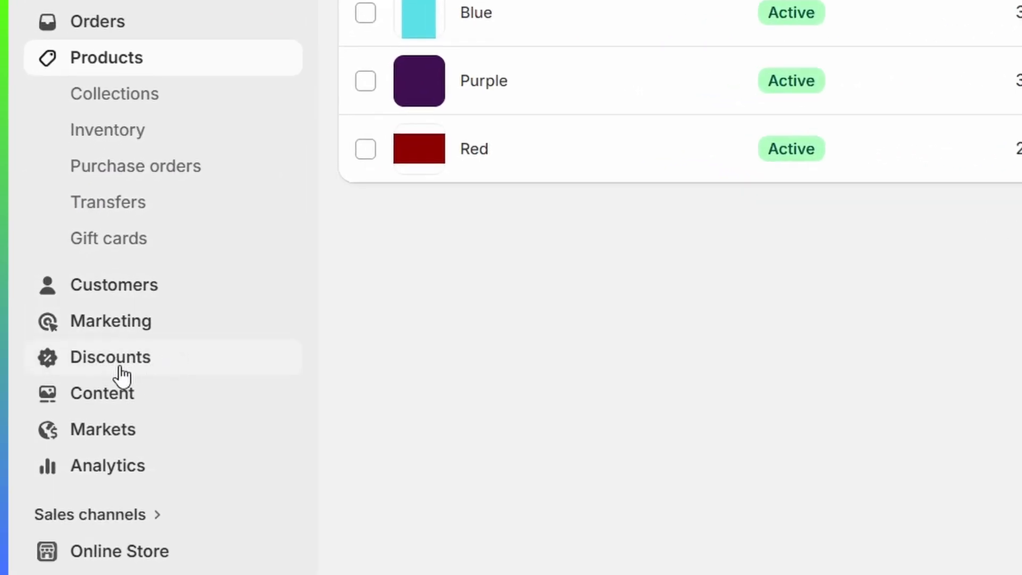
Step: Start creating a new discount of the Buy X get Y type
{"action": "left_click", "coordinate": [128, 365]}
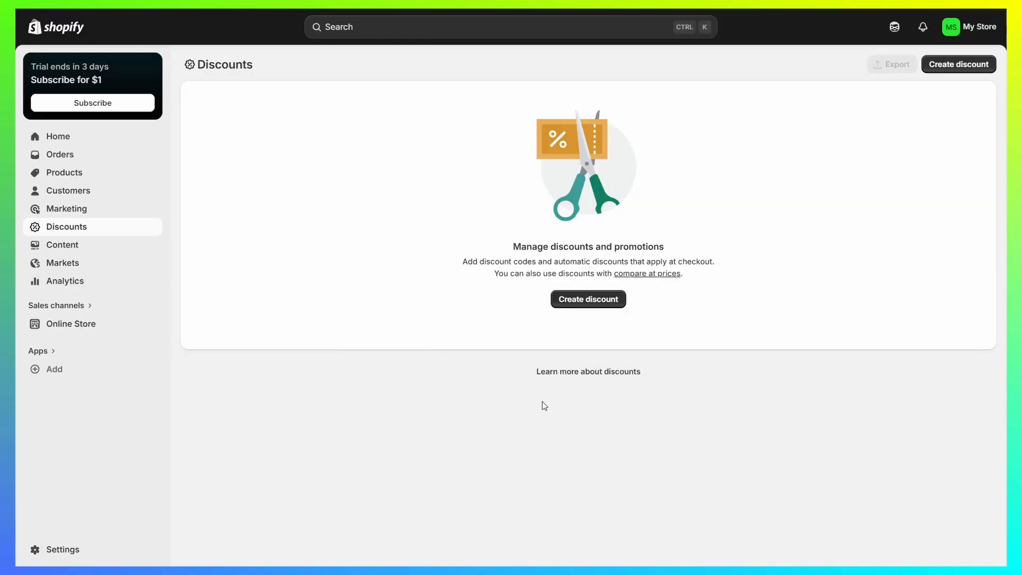
{"action": "left_click", "coordinate": [590, 301]}
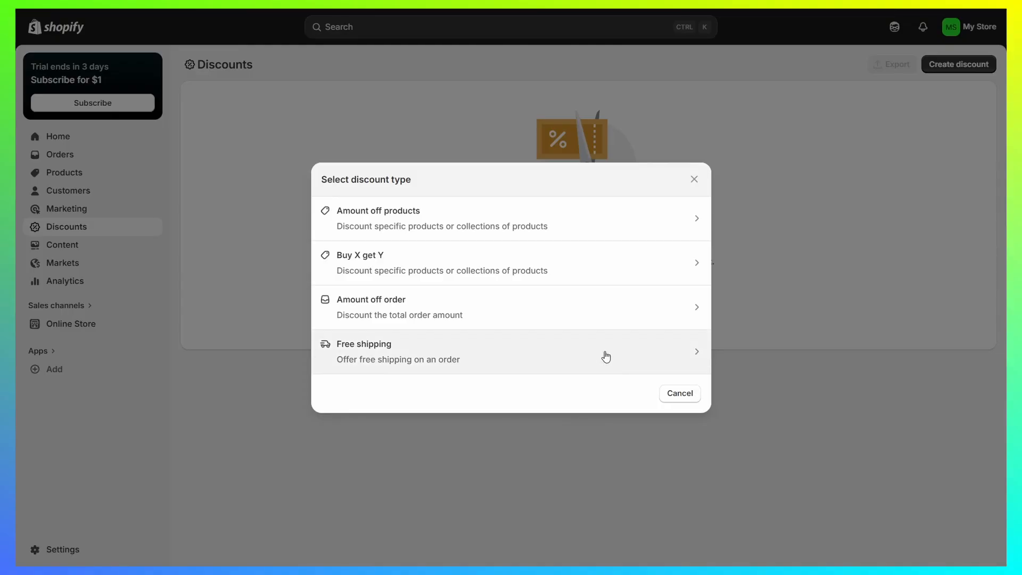
{"action": "left_click", "coordinate": [514, 267]}
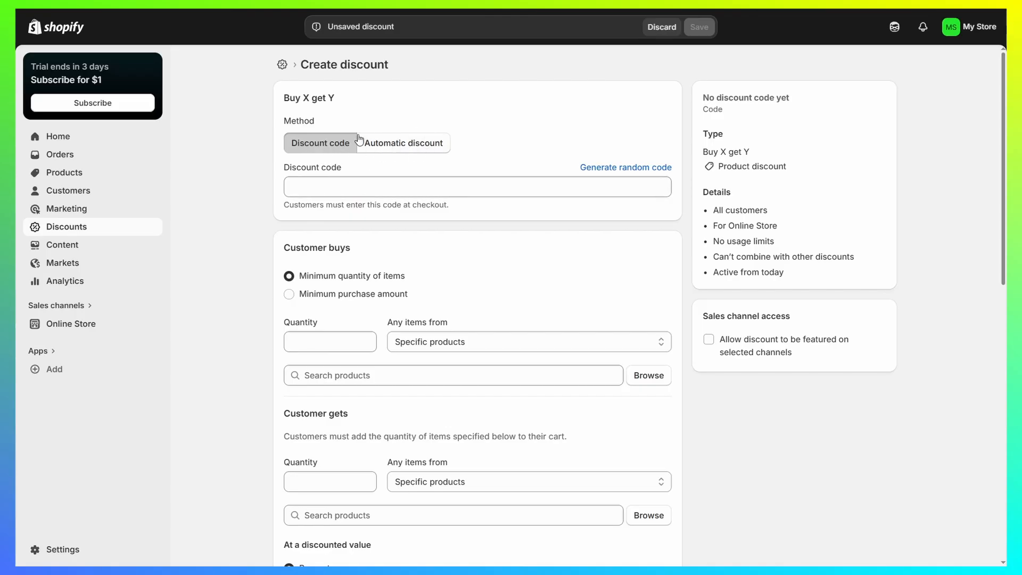
{"action": "left_click", "coordinate": [373, 188]}
{"action": "left_click", "coordinate": [626, 168]}
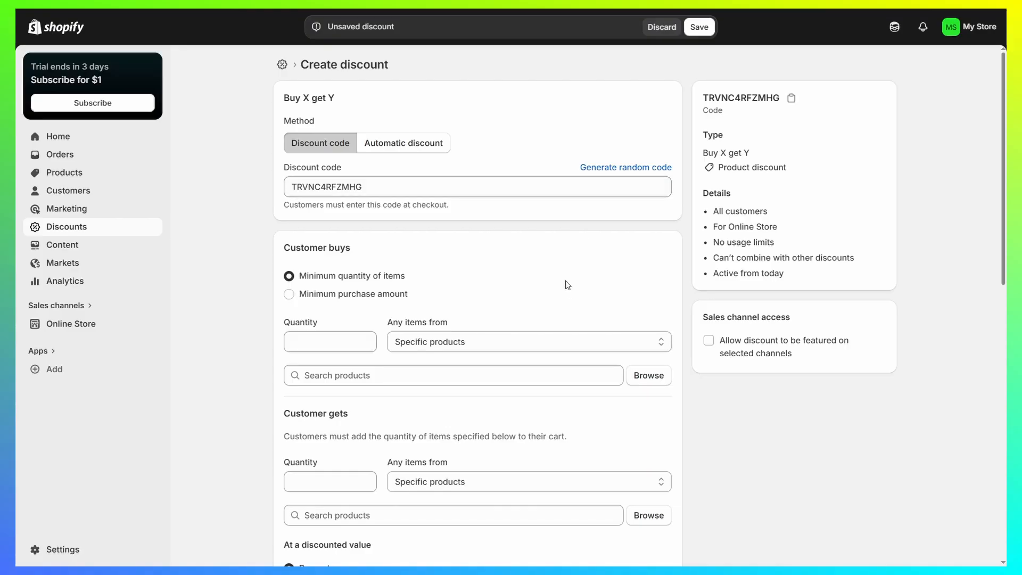
{"action": "left_click", "coordinate": [406, 182]}
{"action": "key", "text": "ctrl+a"}
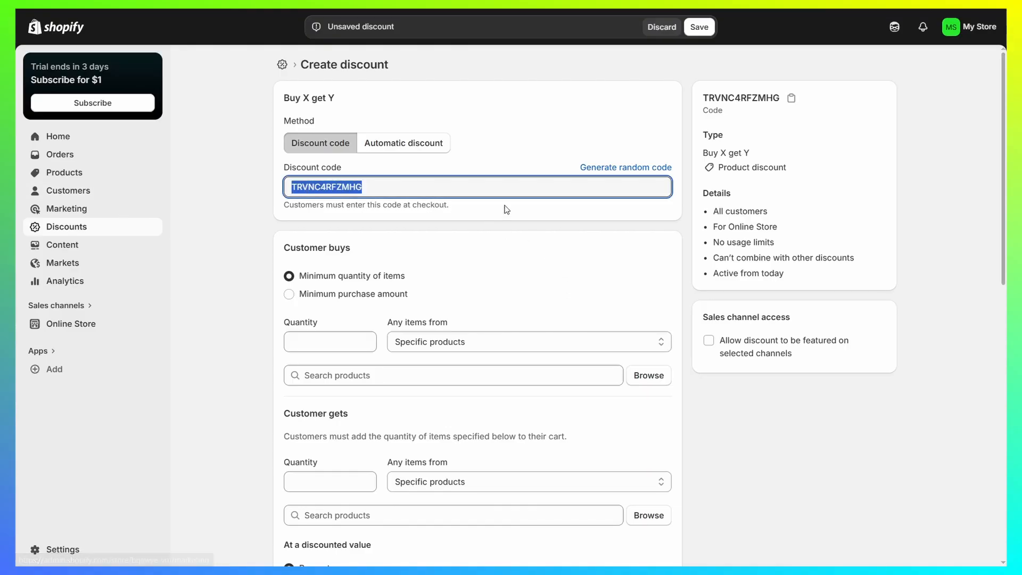
{"action": "key", "text": "BackSpace"}
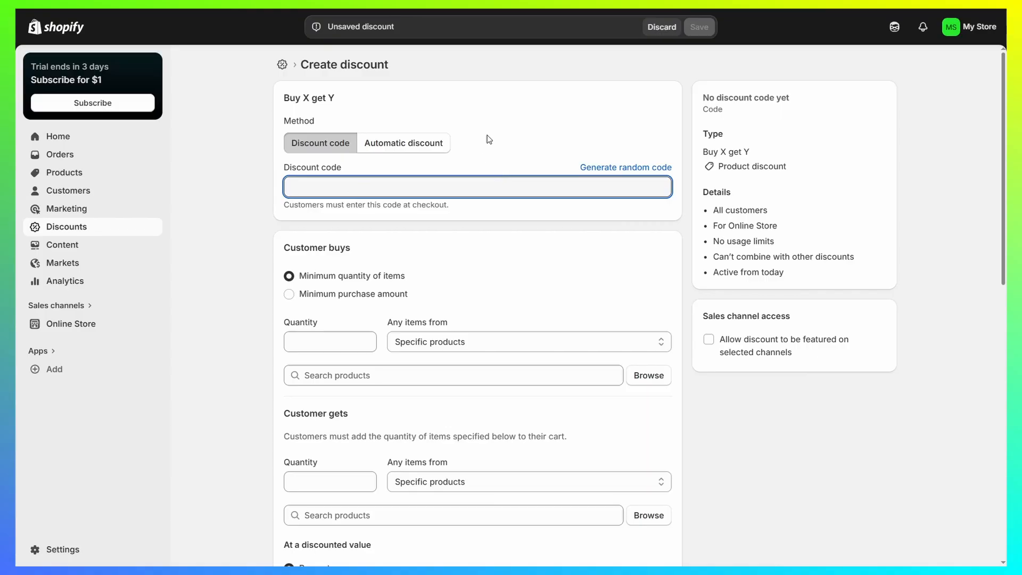
Step: Make it an automatic discount with the title "Buy X Get Y"
{"action": "left_click", "coordinate": [405, 144]}
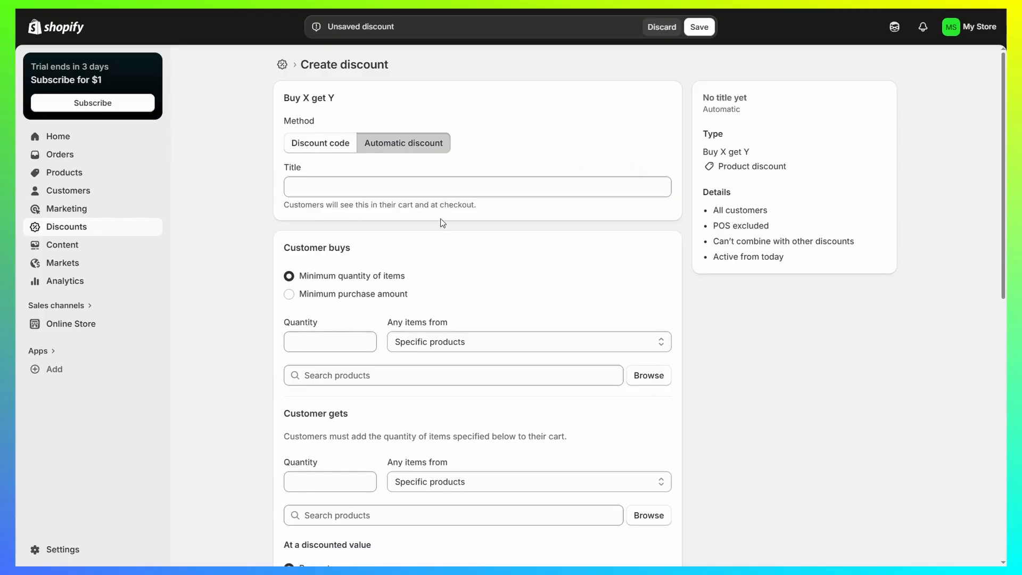
{"action": "left_click", "coordinate": [429, 186]}
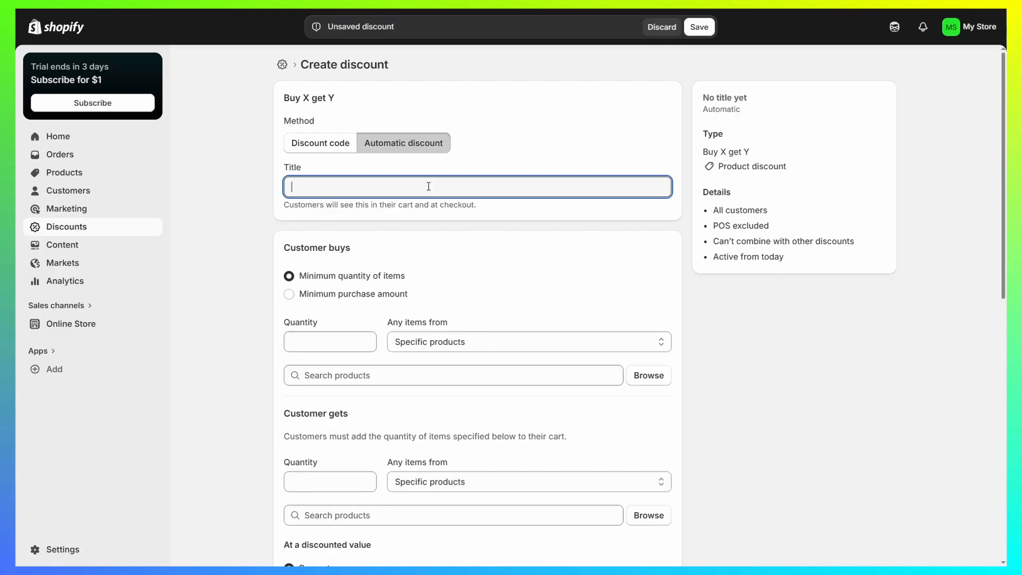
{"action": "type", "text": "Buy X Get Y"}
{"action": "left_click", "coordinate": [554, 238]}
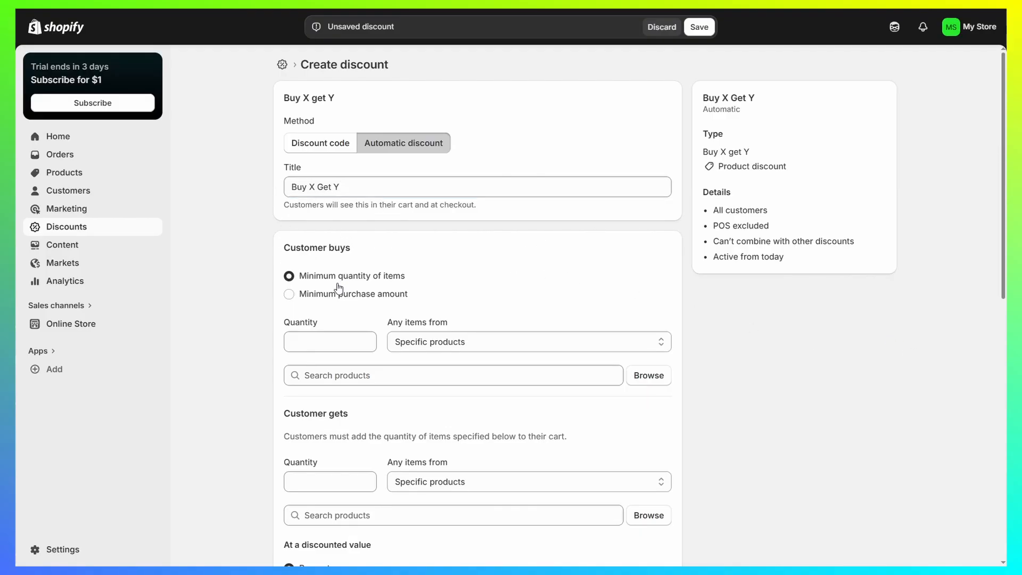
Step: Under Customer buys, set the minimum quantity to 1 and add the Red product as the qualifying item
{"action": "scroll", "coordinate": [339, 288], "scroll_direction": "down", "scroll_amount": 1}
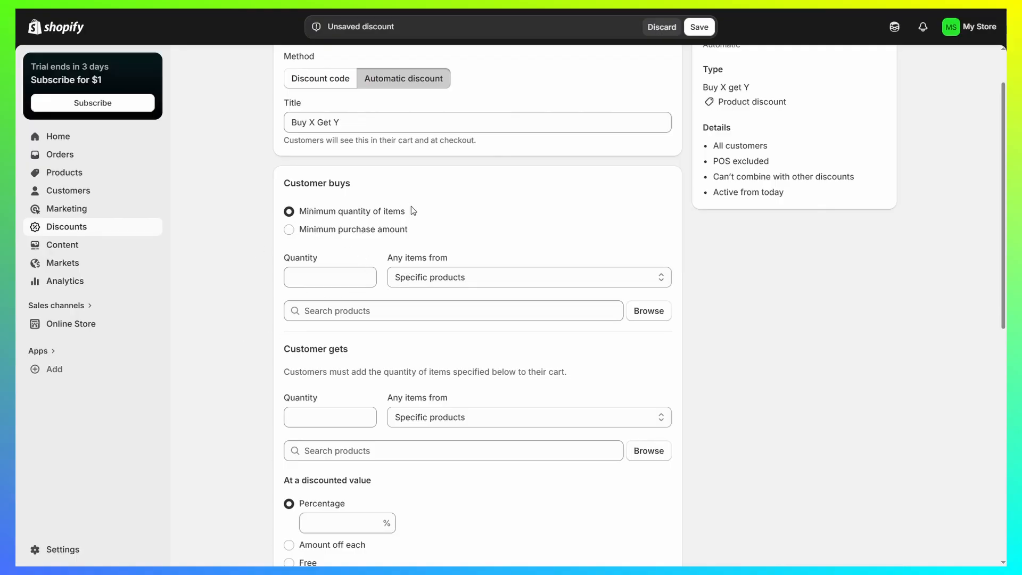
{"action": "left_click", "coordinate": [334, 280]}
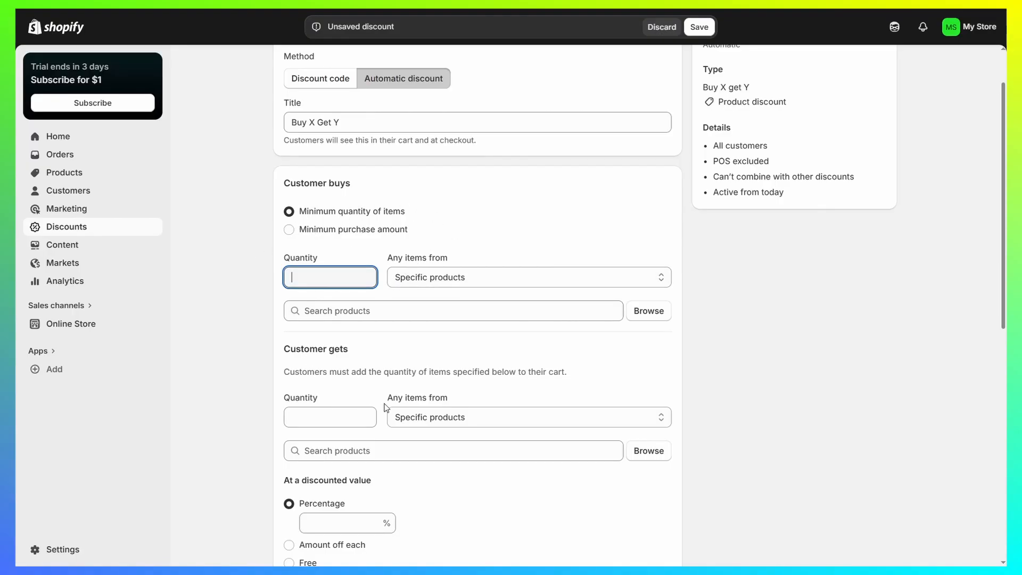
{"action": "type", "text": "1"}
{"action": "left_click", "coordinate": [647, 313]}
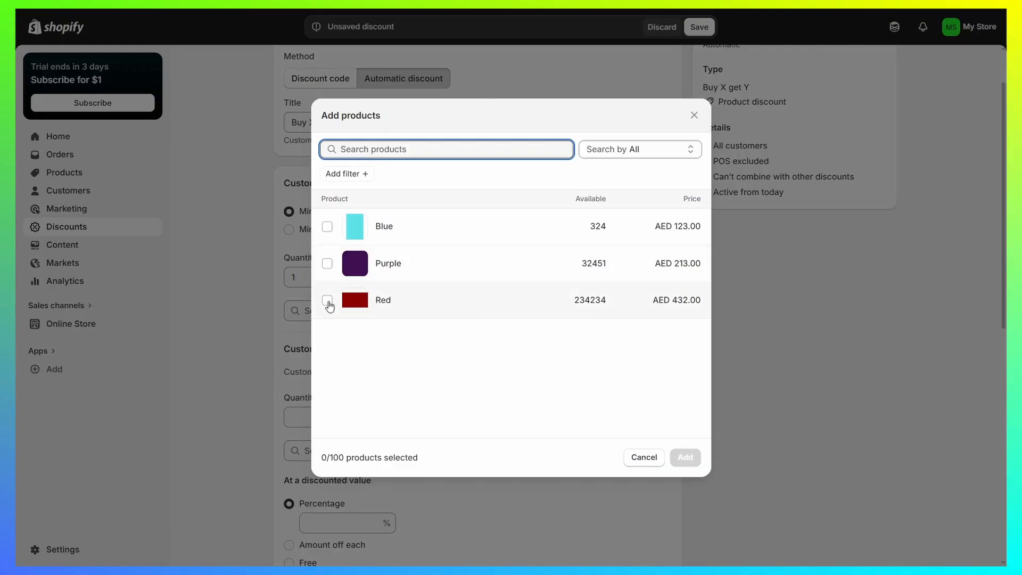
{"action": "left_click", "coordinate": [327, 300]}
{"action": "left_click", "coordinate": [685, 457]}
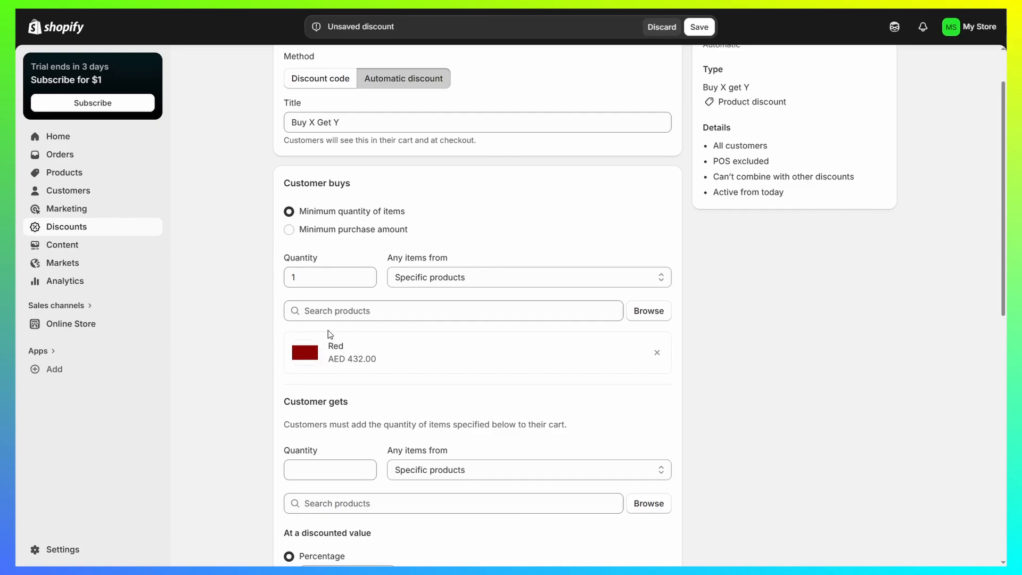
{"action": "scroll", "coordinate": [307, 271], "scroll_direction": "down", "scroll_amount": 1}
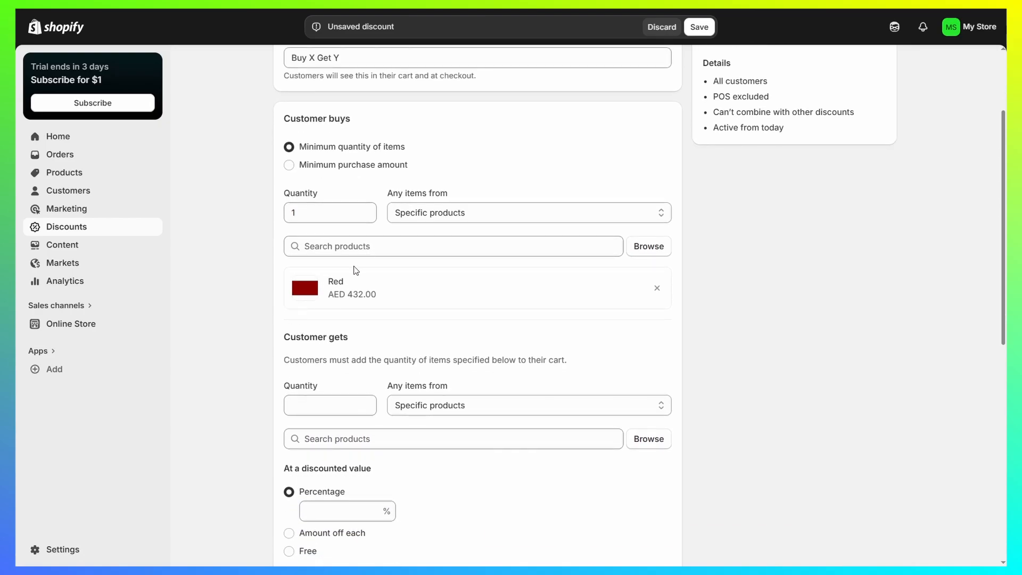
{"action": "left_click", "coordinate": [296, 219]}
{"action": "key", "text": "BackSpace"}
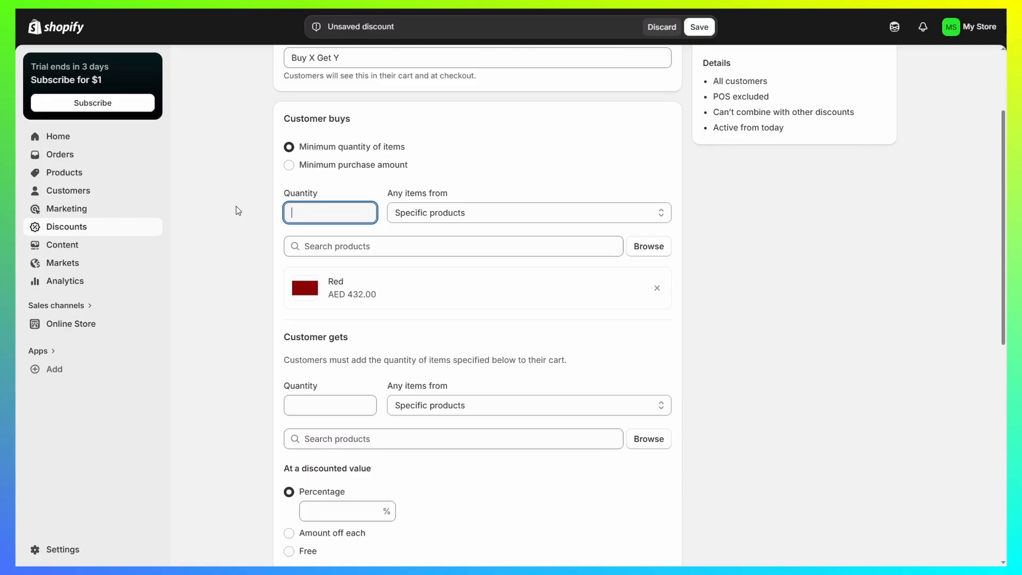
{"action": "type", "text": "5"}
{"action": "left_click", "coordinate": [256, 232]}
{"action": "scroll", "coordinate": [261, 240], "scroll_direction": "down", "scroll_amount": 3}
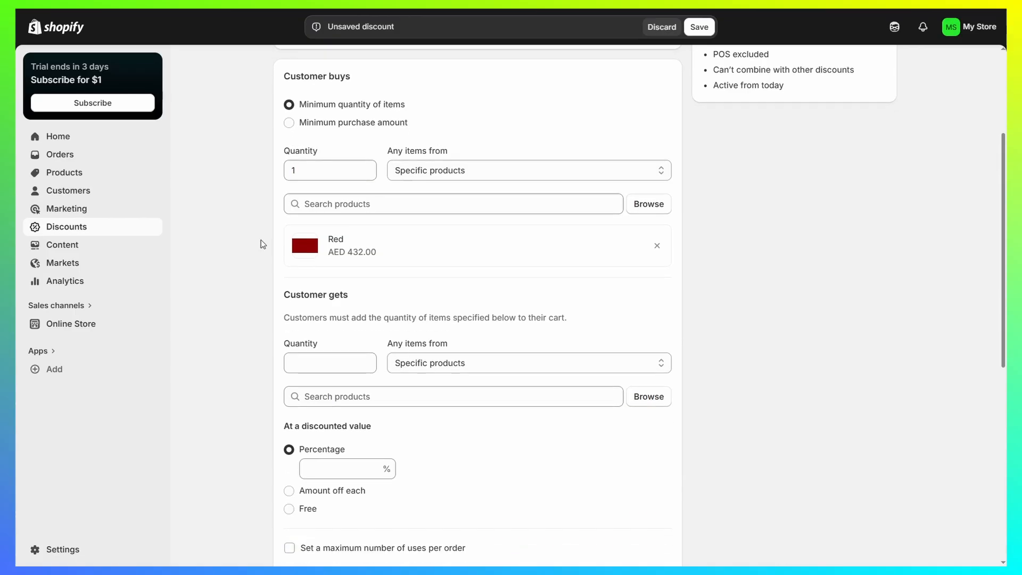
{"action": "left_click_drag", "start_coordinate": [291, 213], "coordinate": [371, 205]}
{"action": "left_click", "coordinate": [372, 205]}
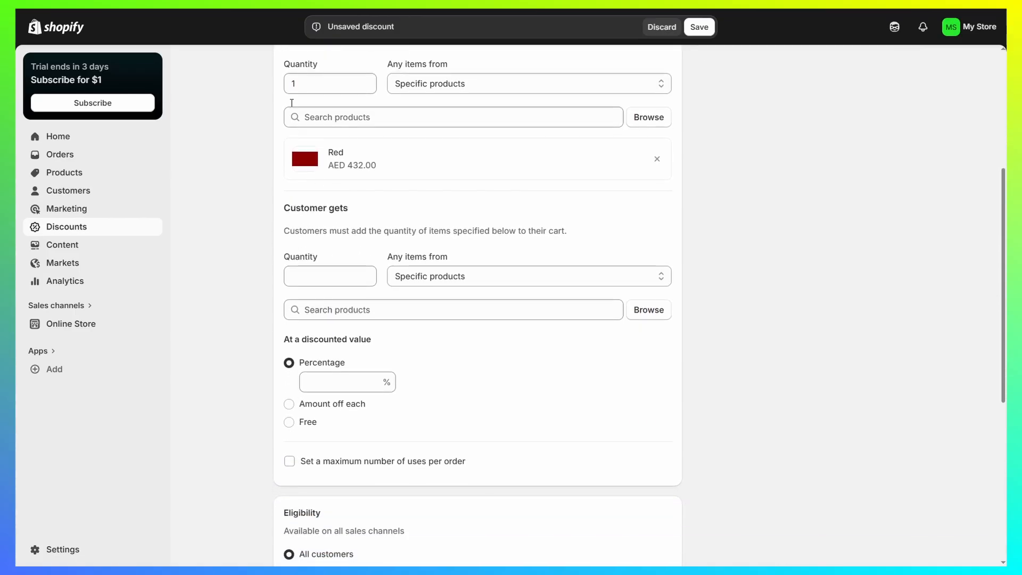
{"action": "left_click_drag", "start_coordinate": [313, 79], "coordinate": [251, 106]}
{"action": "left_click", "coordinate": [428, 210]}
Step: Under Customer gets, set the quantity to 1 and add the Blue product as the reward item
{"action": "left_click", "coordinate": [303, 279]}
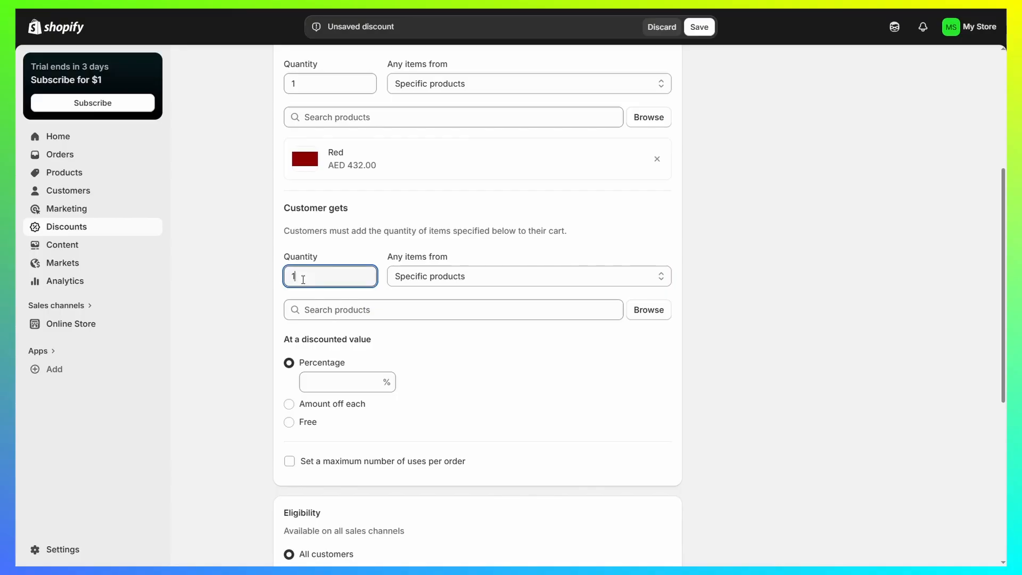
{"action": "left_click", "coordinate": [641, 313]}
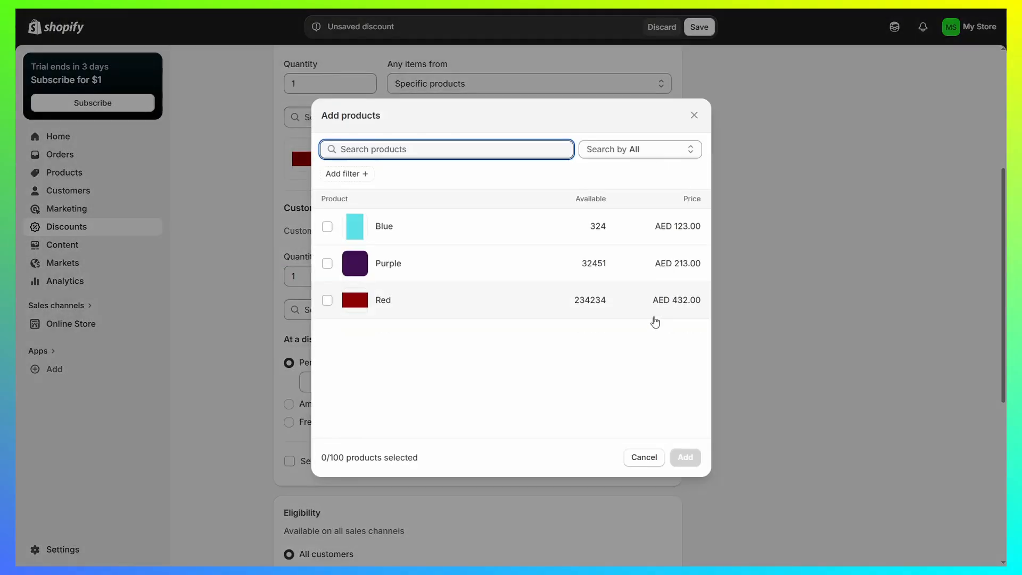
{"action": "left_click", "coordinate": [327, 226]}
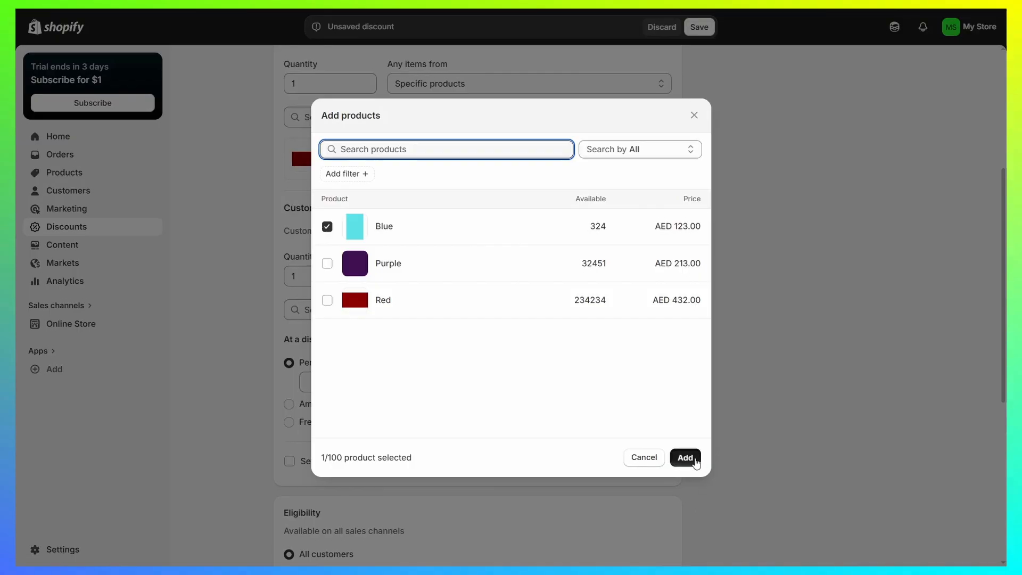
{"action": "left_click", "coordinate": [696, 462]}
Step: Set the discounted value of the Customer gets item to Free
{"action": "scroll", "coordinate": [486, 378], "scroll_direction": "down", "scroll_amount": 2}
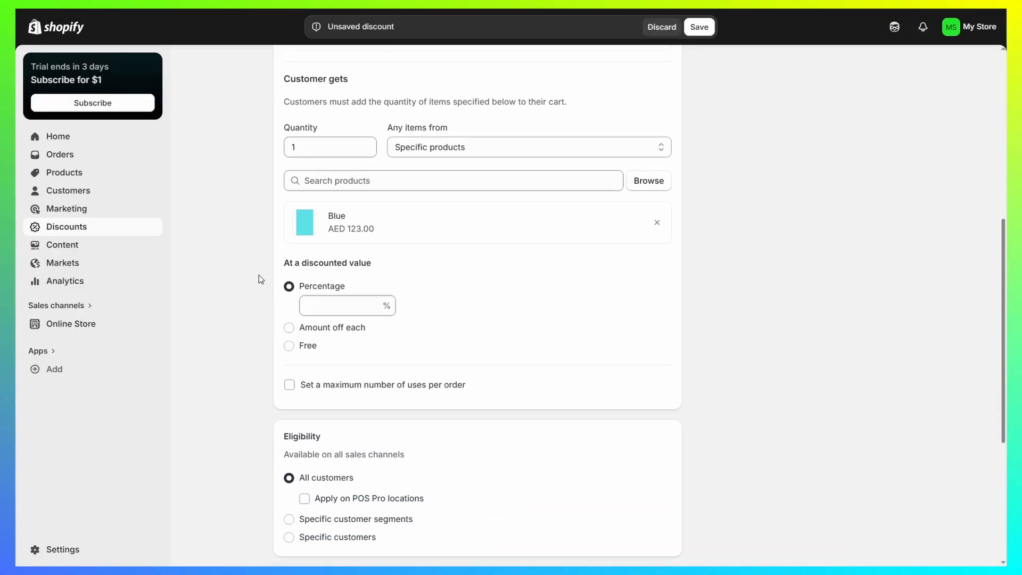
{"action": "left_click_drag", "start_coordinate": [279, 266], "coordinate": [377, 260]}
{"action": "left_click", "coordinate": [390, 254]}
{"action": "left_click", "coordinate": [345, 329]}
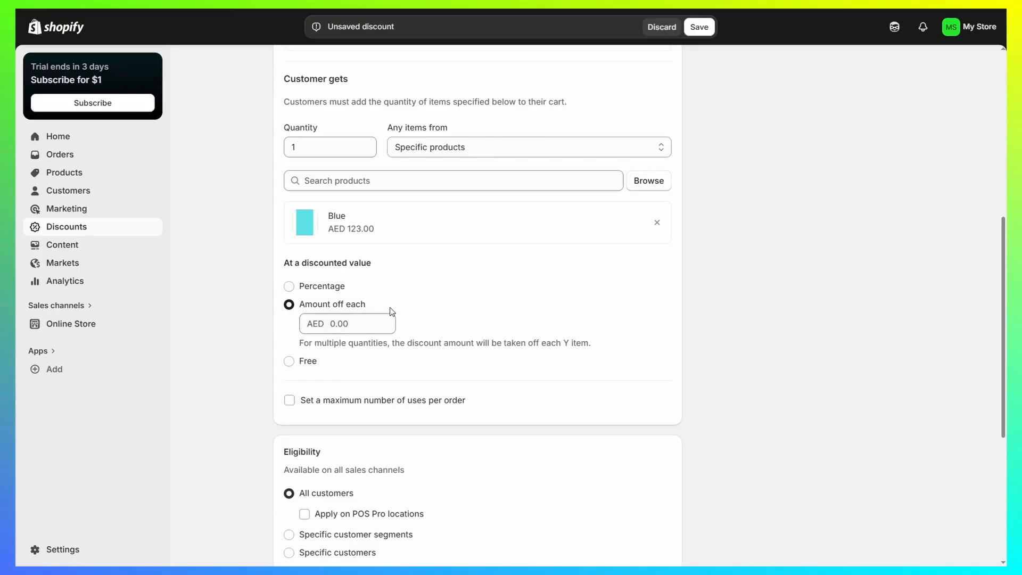
{"action": "left_click", "coordinate": [306, 361]}
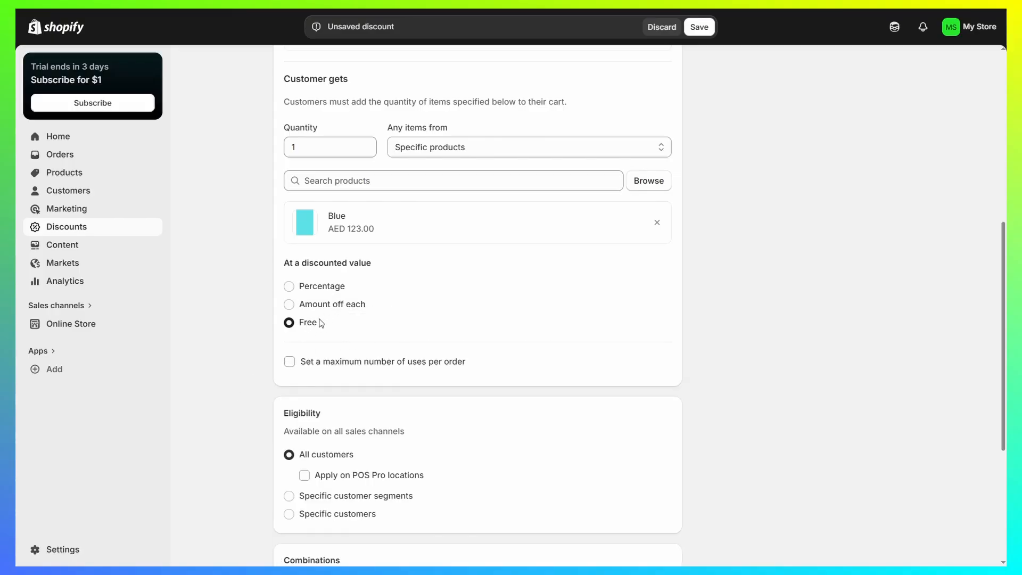
Step: Enable a maximum number of uses per order for the discount and set it to 1
{"action": "scroll", "coordinate": [347, 351], "scroll_direction": "up", "scroll_amount": 4}
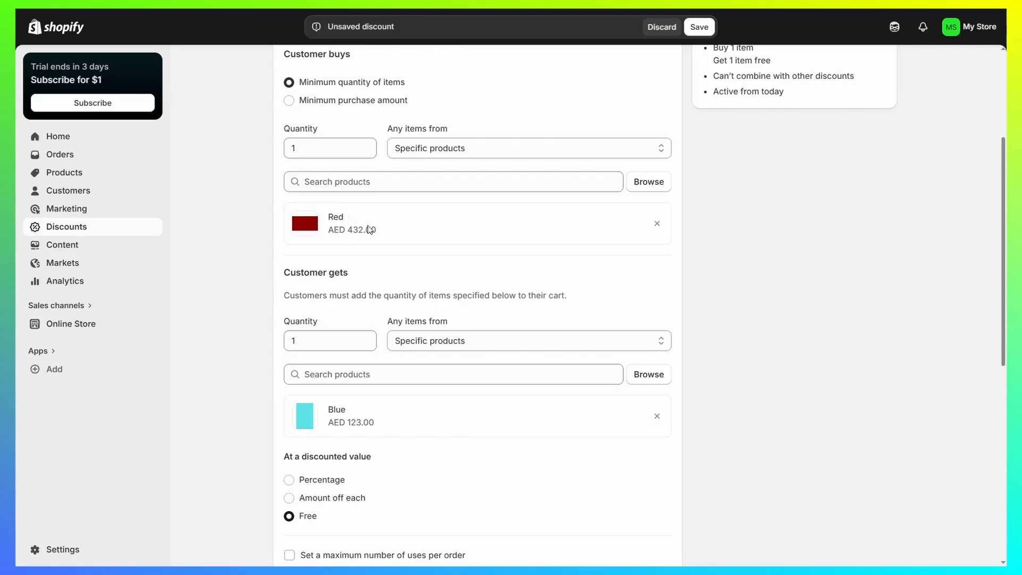
{"action": "scroll", "coordinate": [366, 325], "scroll_direction": "down", "scroll_amount": 4}
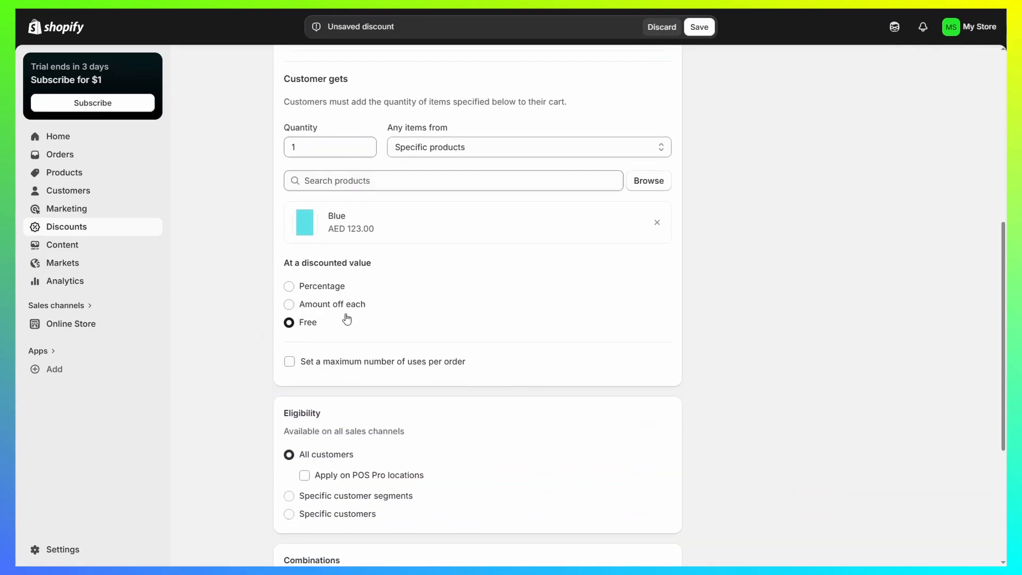
{"action": "left_click", "coordinate": [360, 367]}
{"action": "left_click", "coordinate": [523, 339]}
{"action": "scroll", "coordinate": [491, 378], "scroll_direction": "up", "scroll_amount": 1}
{"action": "left_click", "coordinate": [328, 426]}
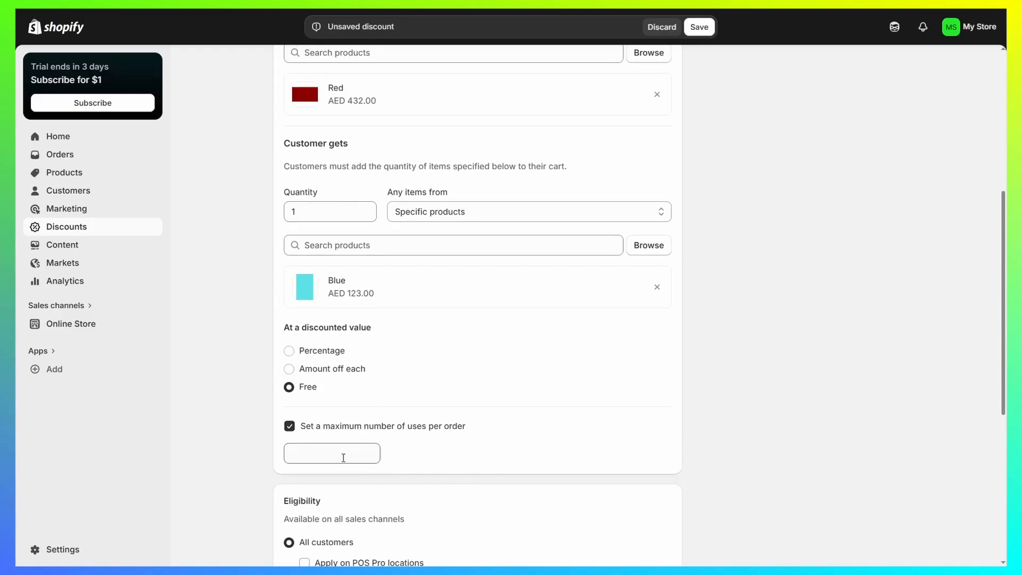
{"action": "left_click", "coordinate": [329, 428]}
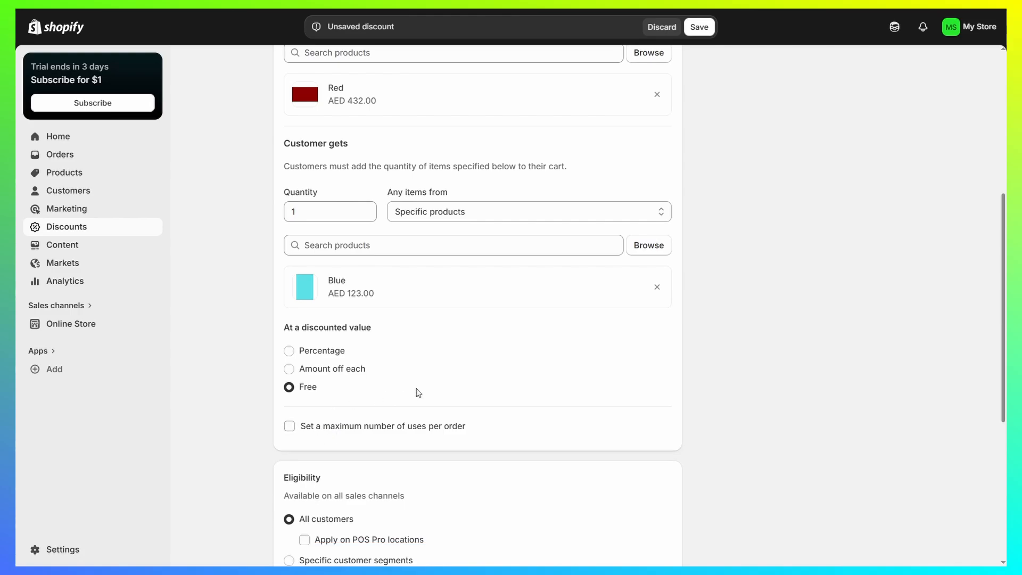
{"action": "left_click_drag", "start_coordinate": [403, 426], "coordinate": [397, 426]}
{"action": "left_click", "coordinate": [291, 427]}
{"action": "left_click", "coordinate": [333, 453]}
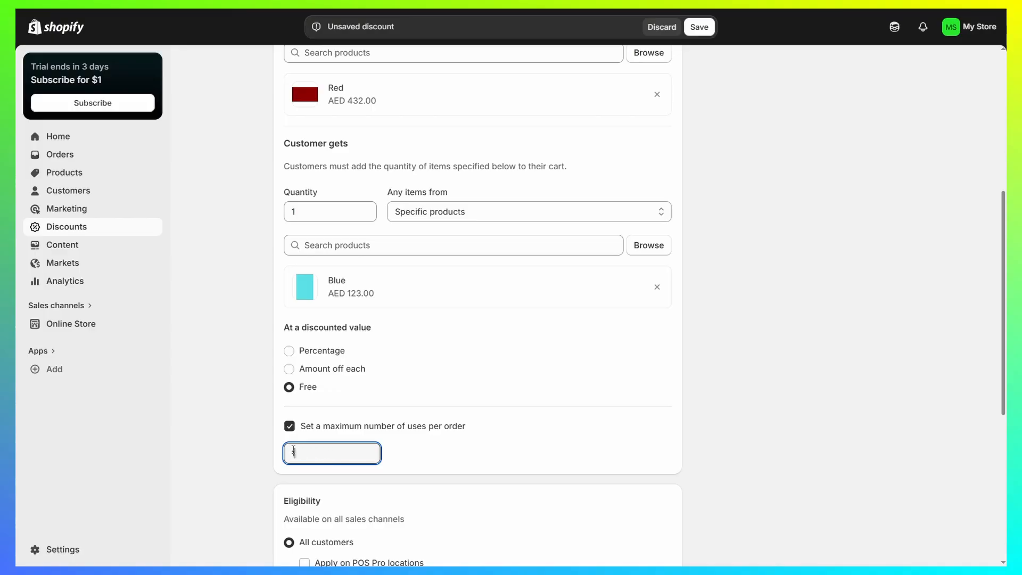
{"action": "type", "text": "1"}
{"action": "left_click", "coordinate": [235, 439]}
Step: Allow the discount to combine with product discounts, order discounts and shipping discounts
{"action": "scroll", "coordinate": [324, 448], "scroll_direction": "down", "scroll_amount": 5}
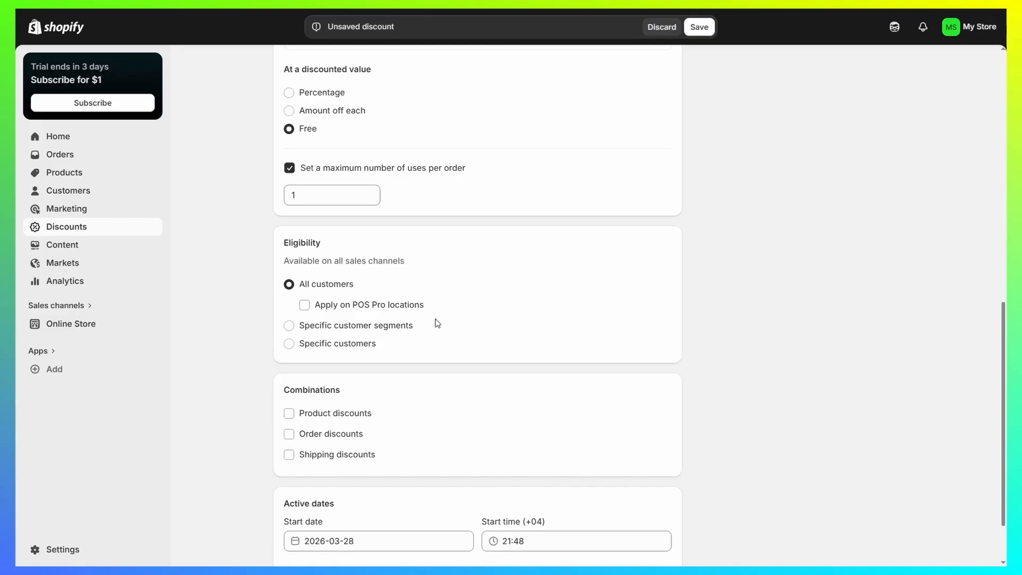
{"action": "scroll", "coordinate": [557, 365], "scroll_direction": "down", "scroll_amount": 2}
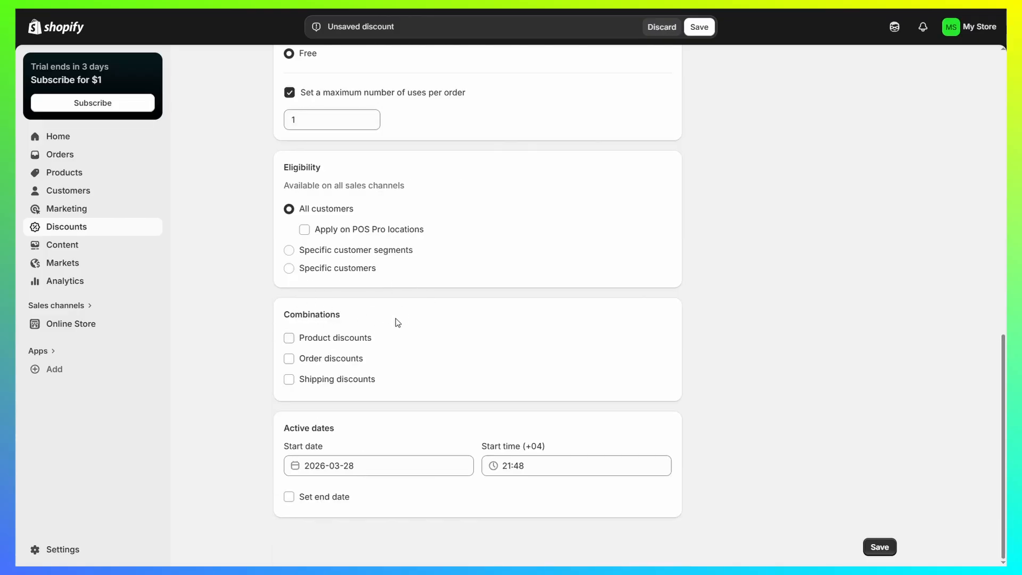
{"action": "scroll", "coordinate": [545, 429], "scroll_direction": "up", "scroll_amount": 15}
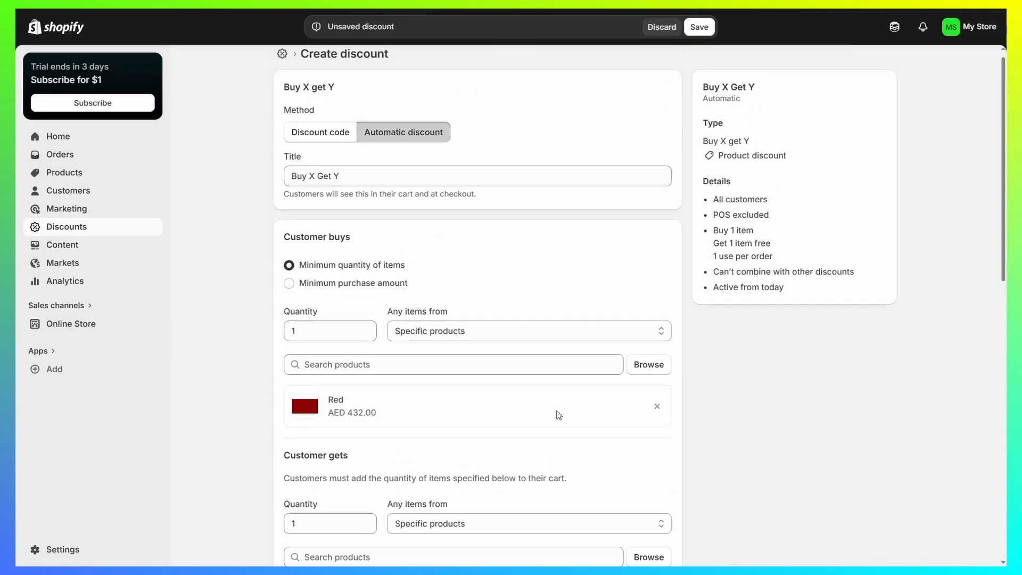
{"action": "left_click_drag", "start_coordinate": [717, 272], "coordinate": [875, 269]}
{"action": "left_click", "coordinate": [875, 269]}
{"action": "scroll", "coordinate": [876, 270], "scroll_direction": "down", "scroll_amount": 10}
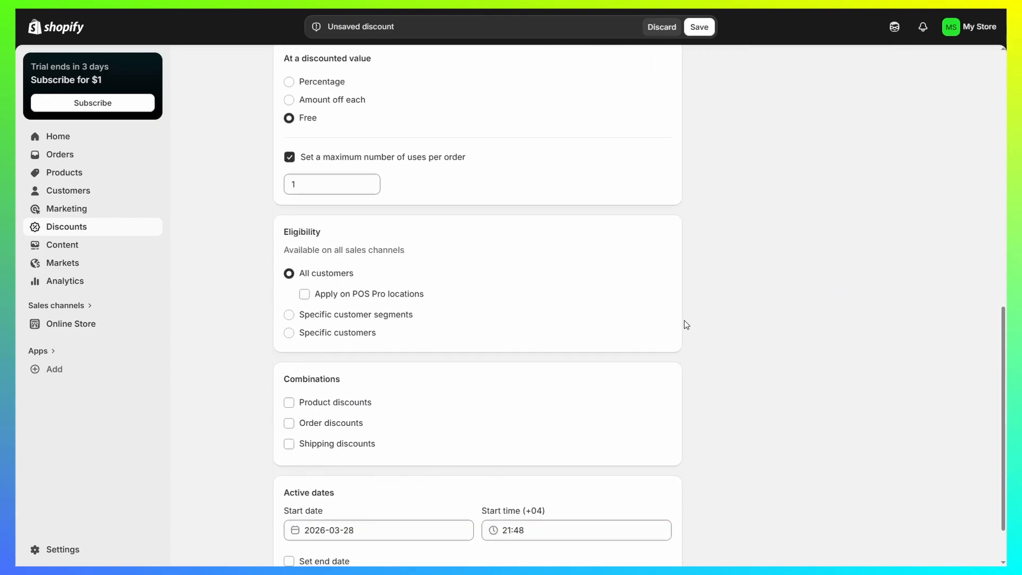
{"action": "scroll", "coordinate": [612, 318], "scroll_direction": "down", "scroll_amount": 2}
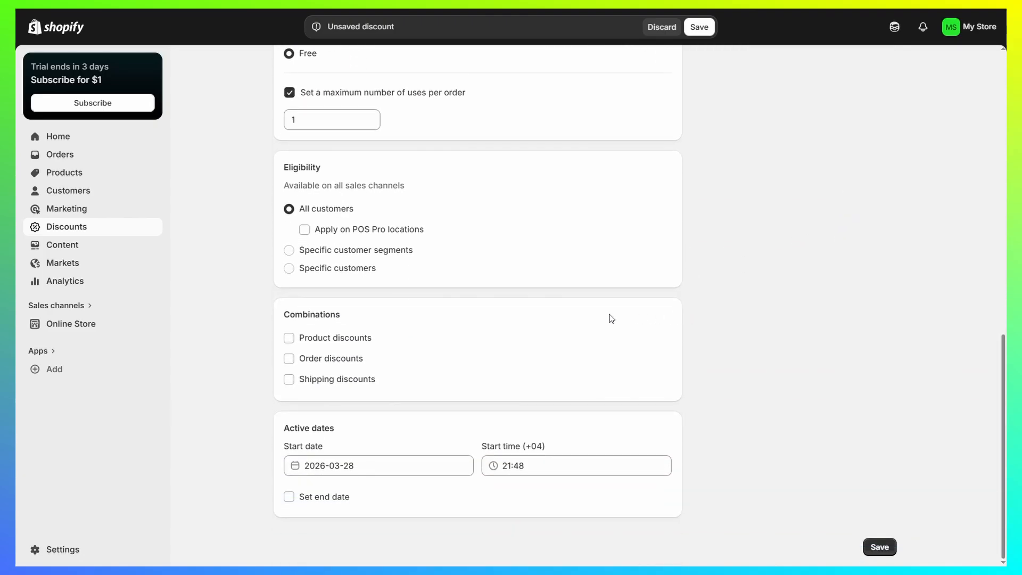
{"action": "left_click", "coordinate": [288, 338]}
{"action": "left_click", "coordinate": [289, 372]}
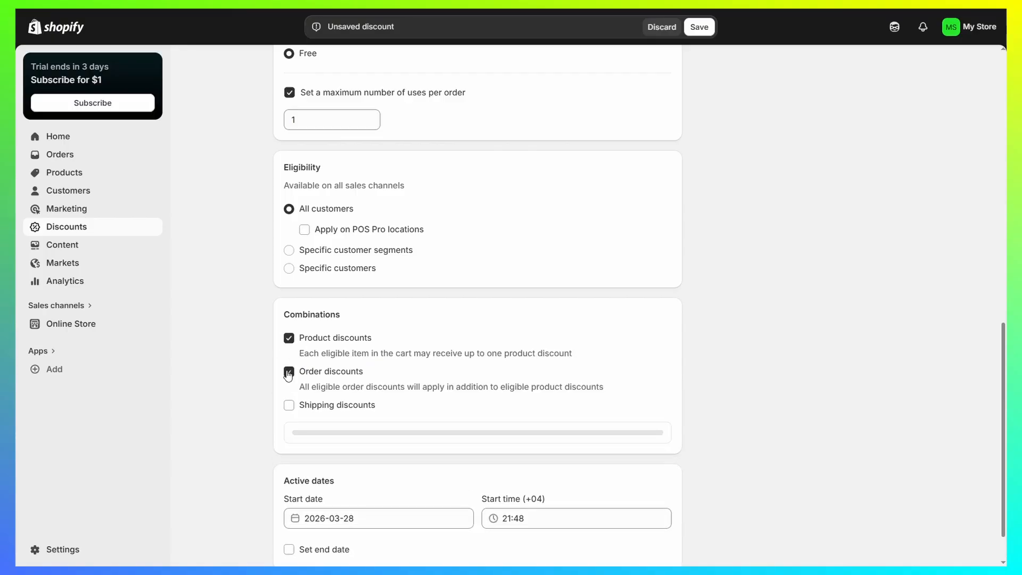
{"action": "left_click", "coordinate": [291, 405]}
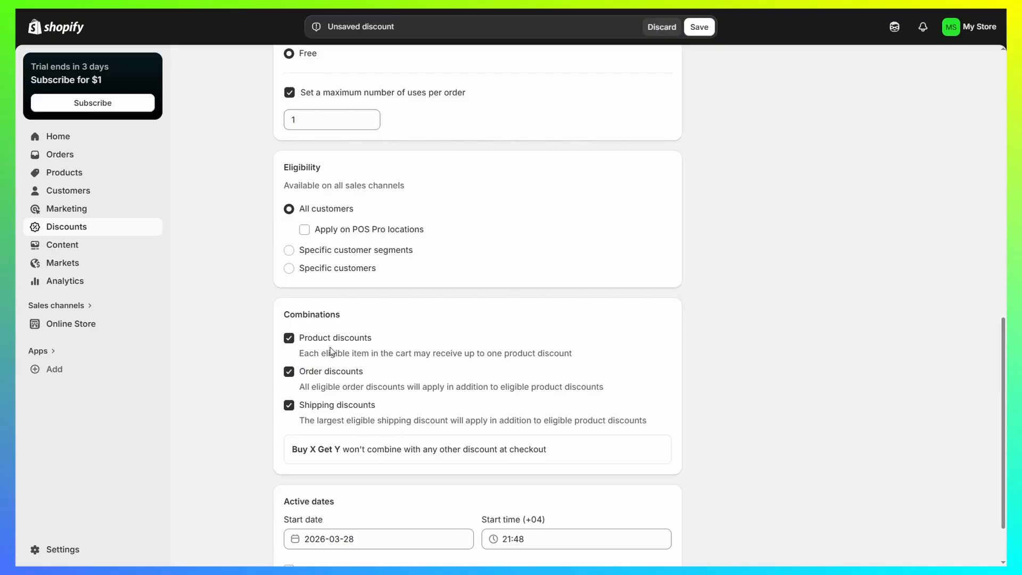
Step: Stop the discount from combining with product discounts, order discounts and shipping discounts
{"action": "left_click", "coordinate": [289, 339]}
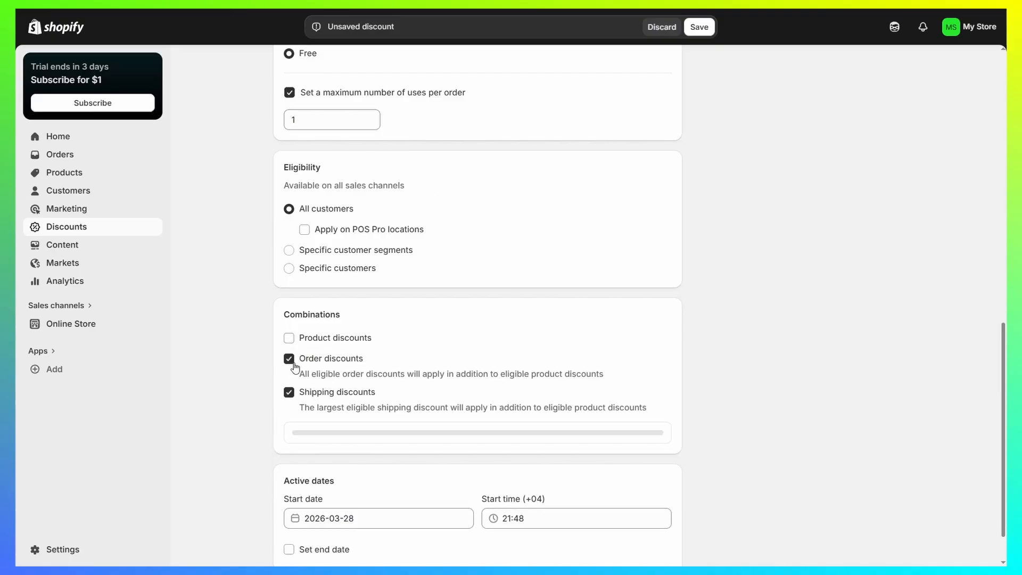
{"action": "left_click", "coordinate": [289, 359]}
{"action": "left_click", "coordinate": [290, 379]}
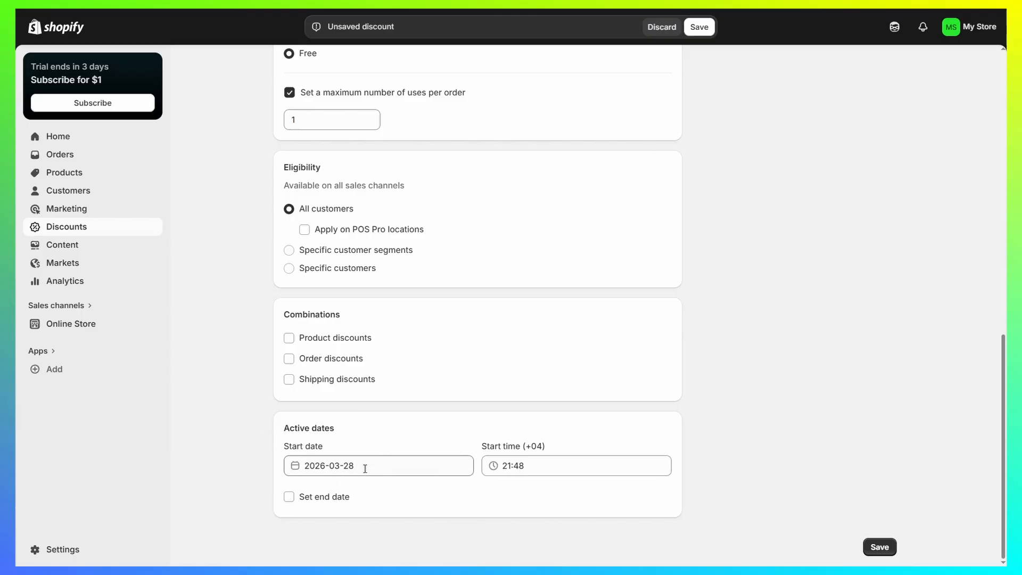
Step: Try enabling an end date in the discount's active dates
{"action": "left_click", "coordinate": [305, 502]}
{"action": "scroll", "coordinate": [423, 454], "scroll_direction": "down", "scroll_amount": 1}
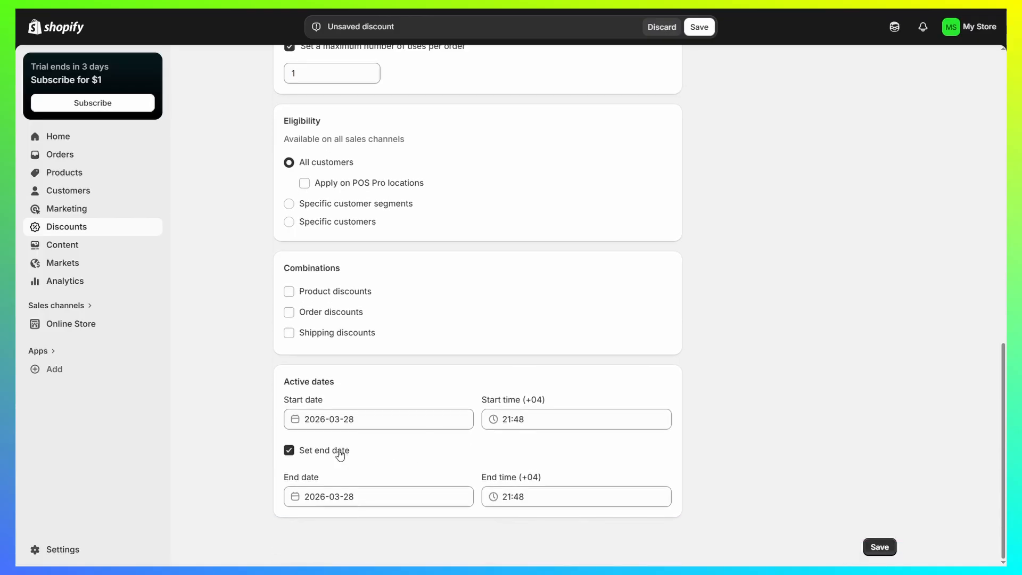
Step: Try the Discount code method with its usage limits: 15 uses in total and one use per customer
{"action": "scroll", "coordinate": [340, 455], "scroll_direction": "up", "scroll_amount": 15}
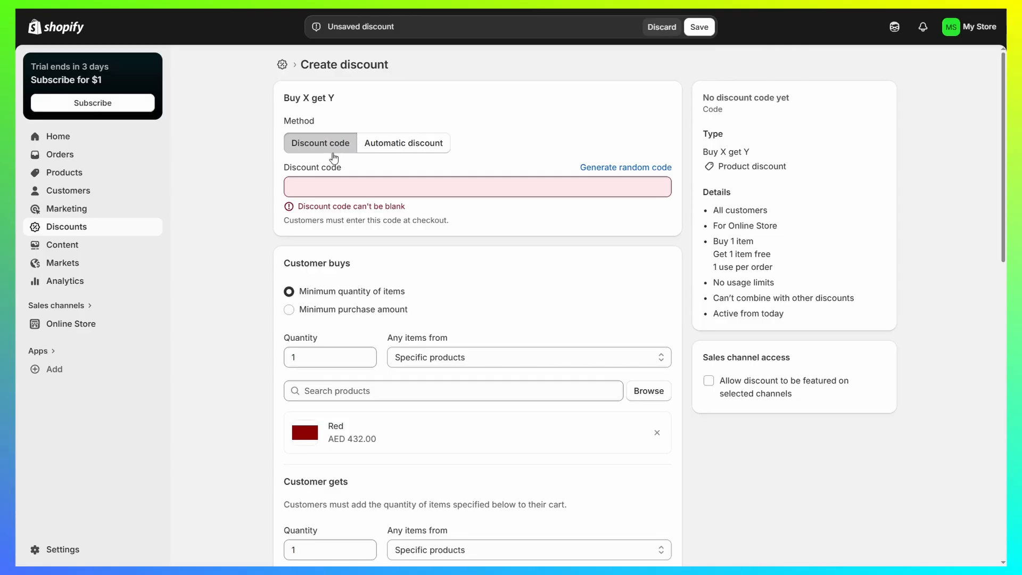
{"action": "scroll", "coordinate": [334, 158], "scroll_direction": "down", "scroll_amount": 12}
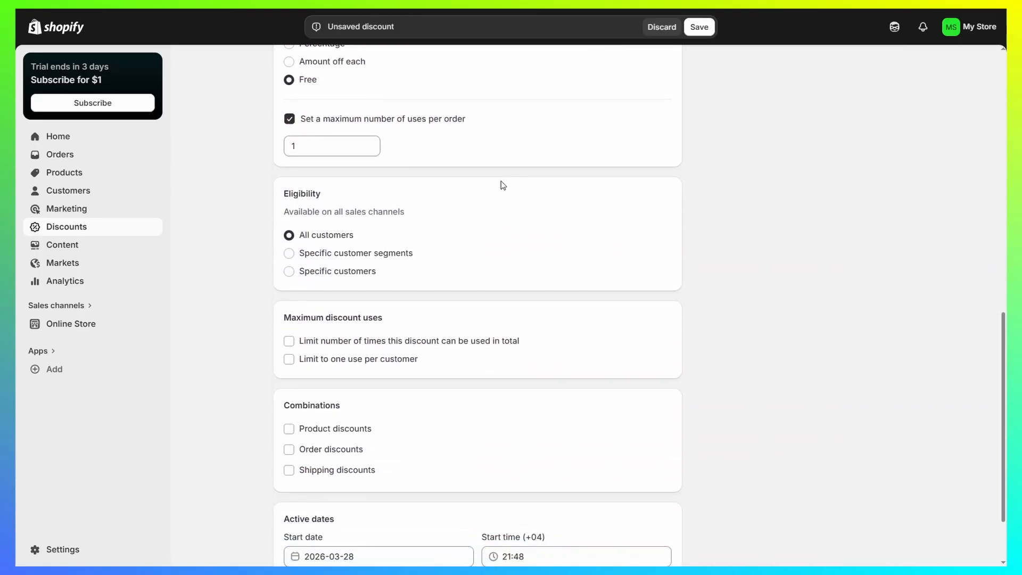
{"action": "scroll", "coordinate": [495, 186], "scroll_direction": "down", "scroll_amount": 3}
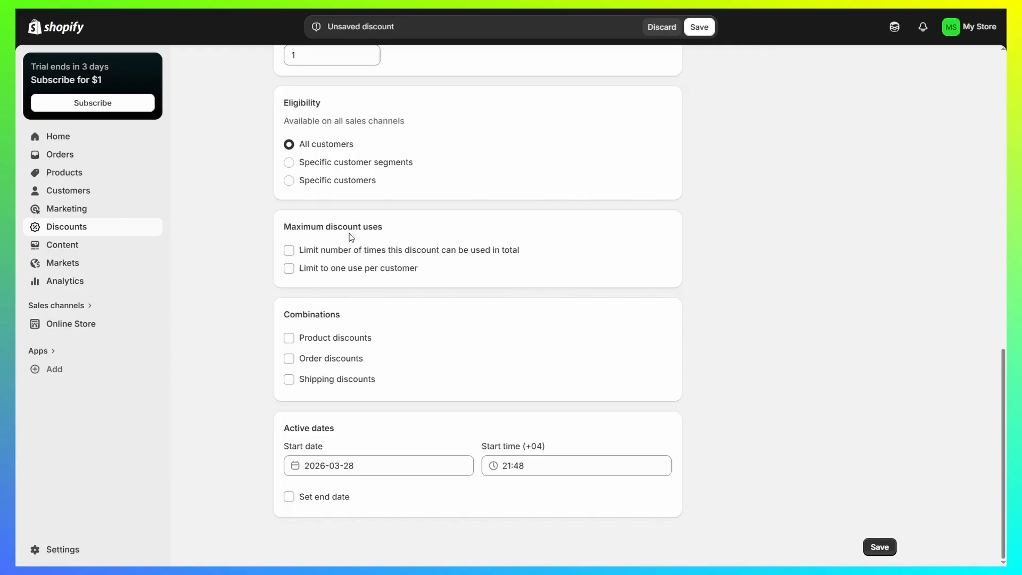
{"action": "left_click", "coordinate": [377, 253]}
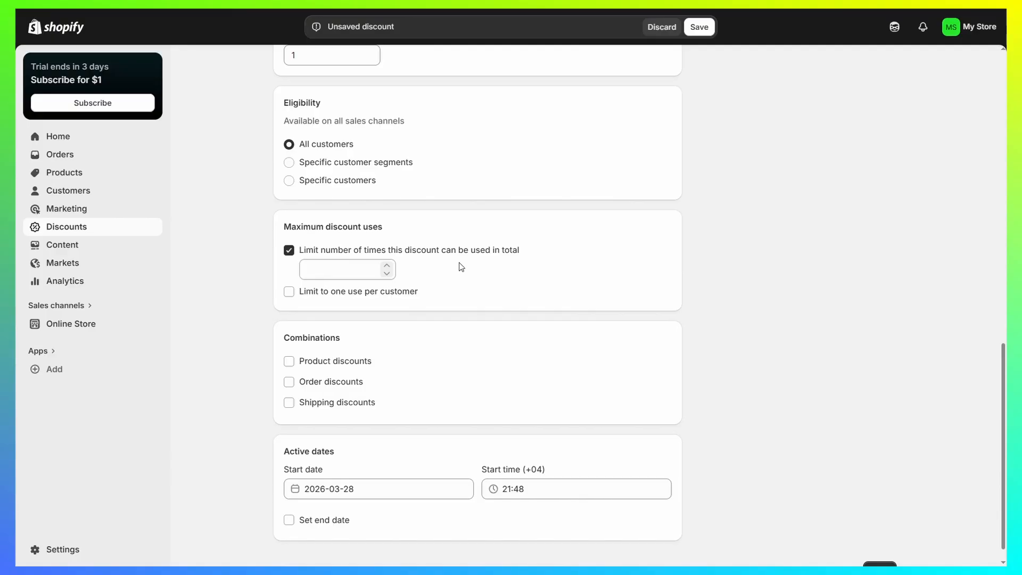
{"action": "left_click", "coordinate": [337, 265]}
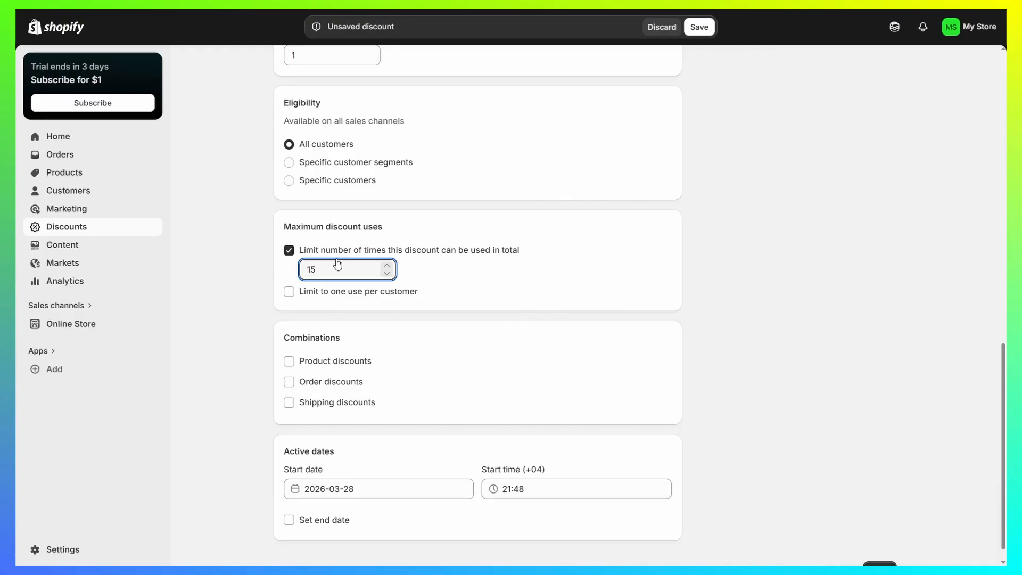
{"action": "left_click", "coordinate": [327, 249]}
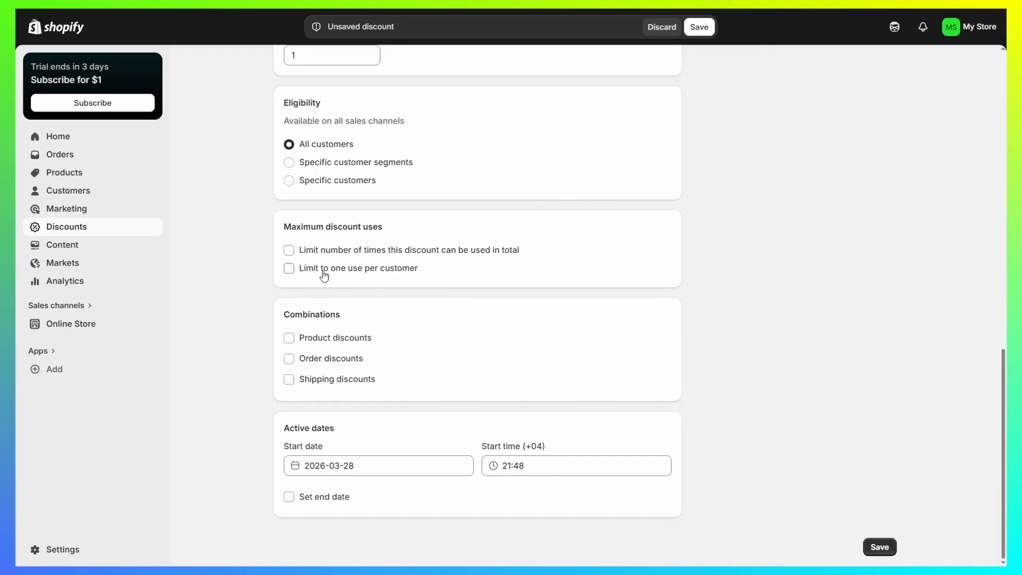
{"action": "left_click", "coordinate": [324, 273]}
{"action": "left_click", "coordinate": [330, 273]}
Step: Set the discount method to Automatic discount and save the Buy X get Y discount
{"action": "scroll", "coordinate": [397, 289], "scroll_direction": "up", "scroll_amount": 15}
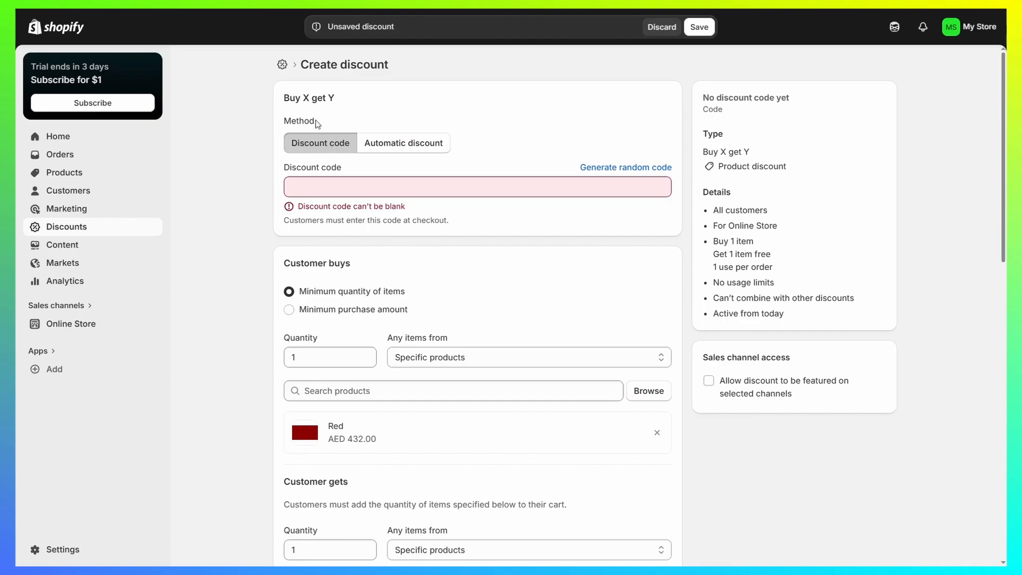
{"action": "scroll", "coordinate": [377, 102], "scroll_direction": "down", "scroll_amount": 3}
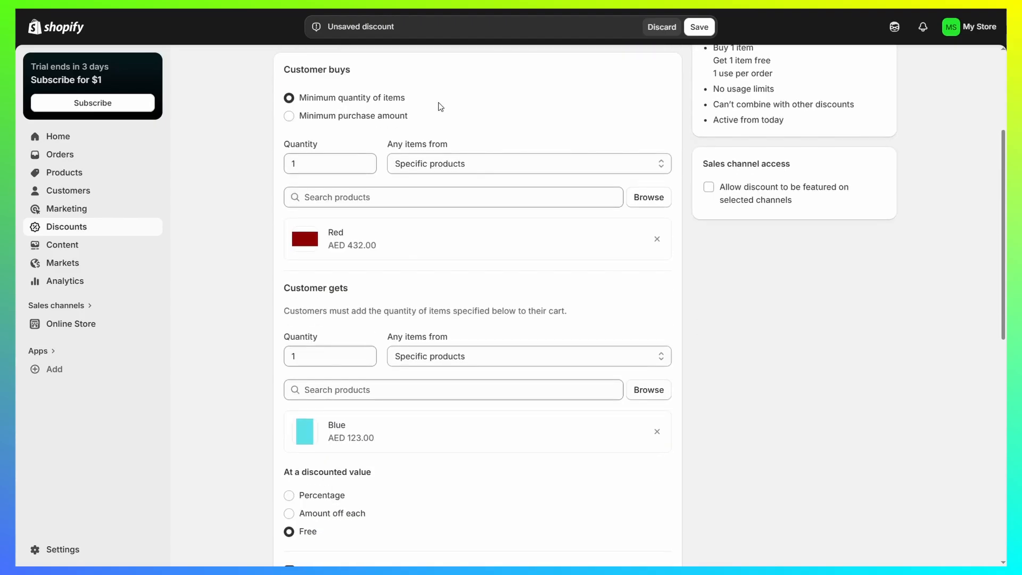
{"action": "scroll", "coordinate": [413, 158], "scroll_direction": "up", "scroll_amount": 3}
{"action": "left_click", "coordinate": [411, 143]}
{"action": "scroll", "coordinate": [376, 221], "scroll_direction": "down", "scroll_amount": 15}
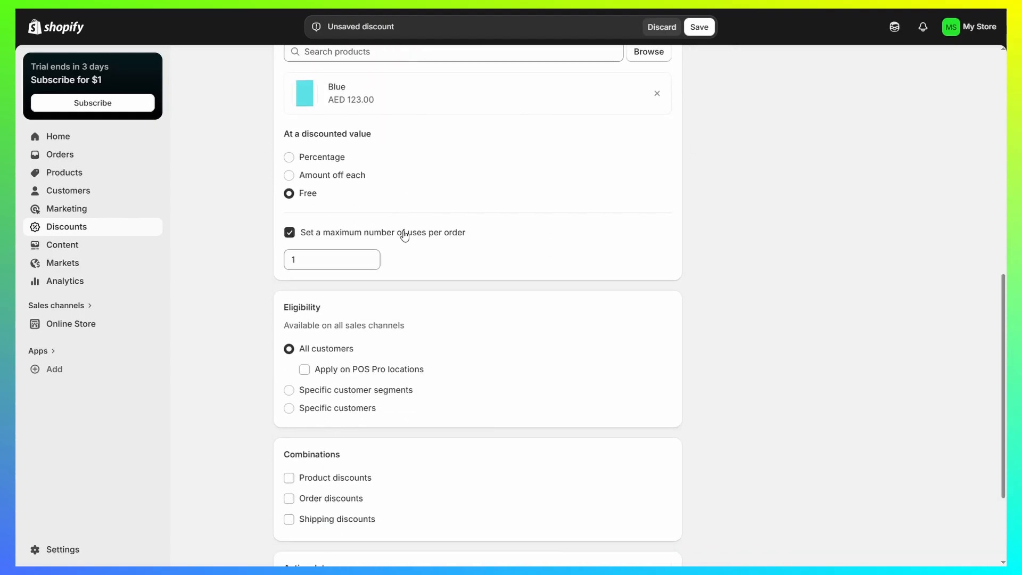
{"action": "left_click", "coordinate": [702, 28]}
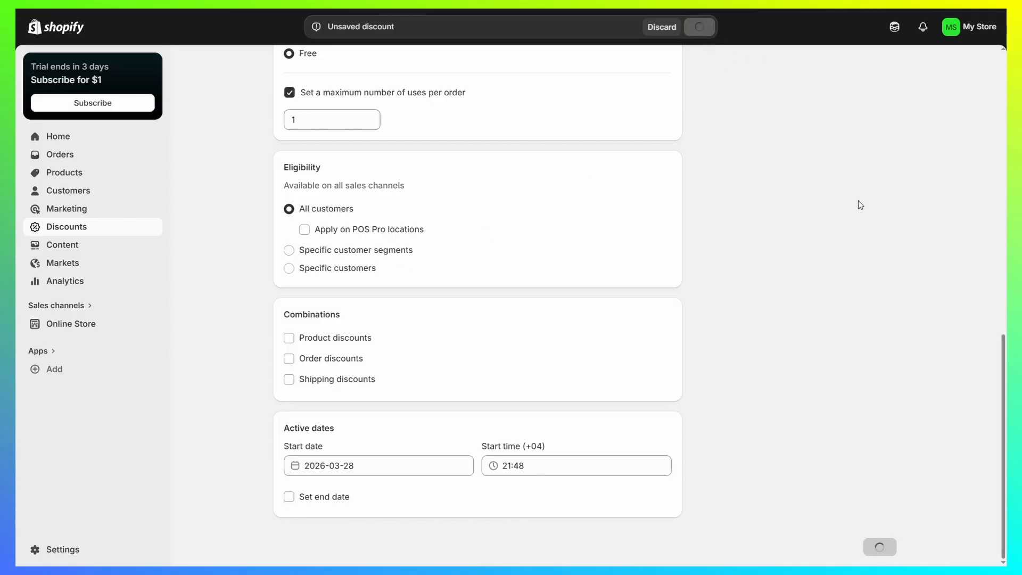